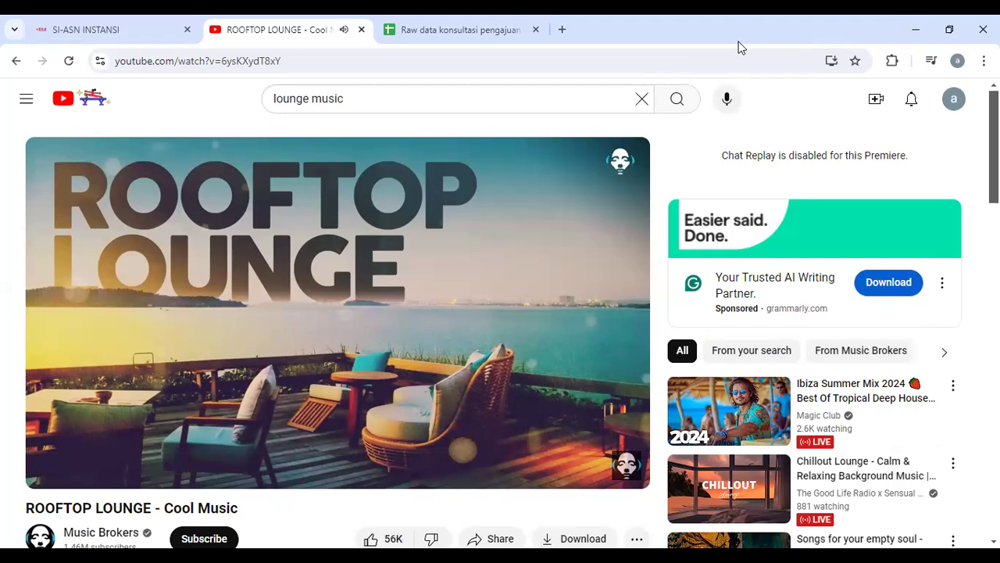
Step: Open the #CEK PENCANTUMAN GELAR spreadsheet in a new browser tab and show its APRIL-juli sheet
click(561, 31)
click(647, 60)
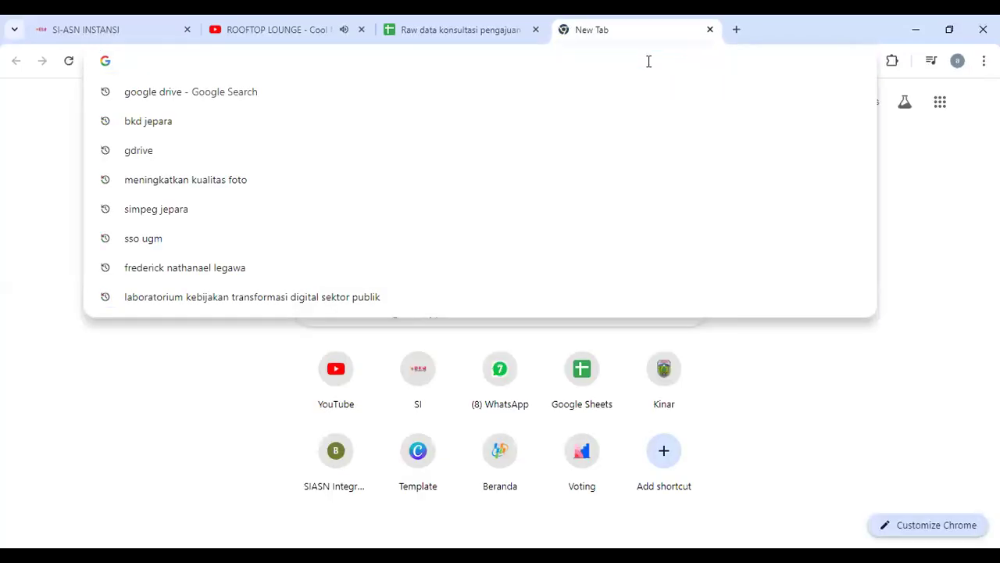
text(ce)
click(328, 300)
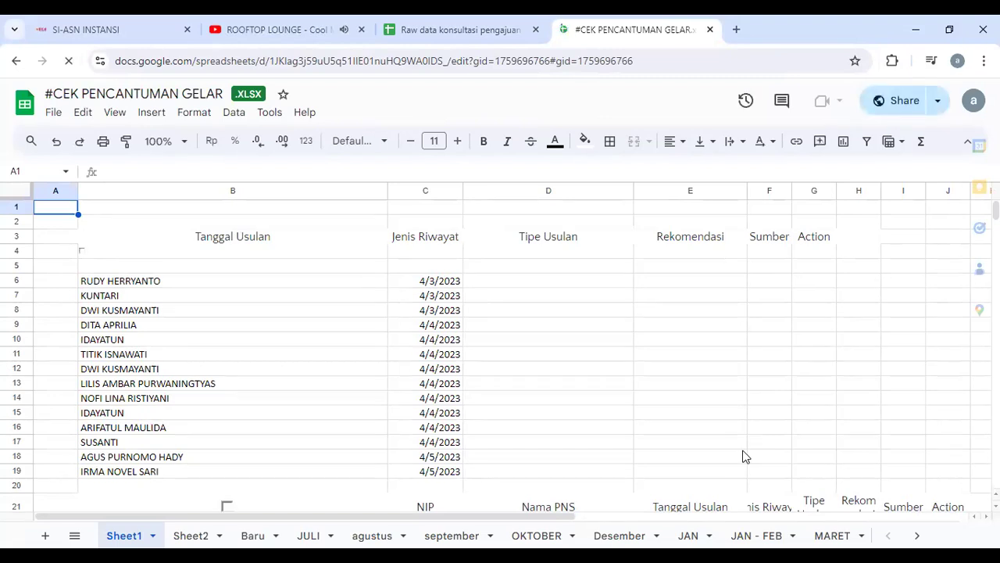
drag(560, 515, 956, 525)
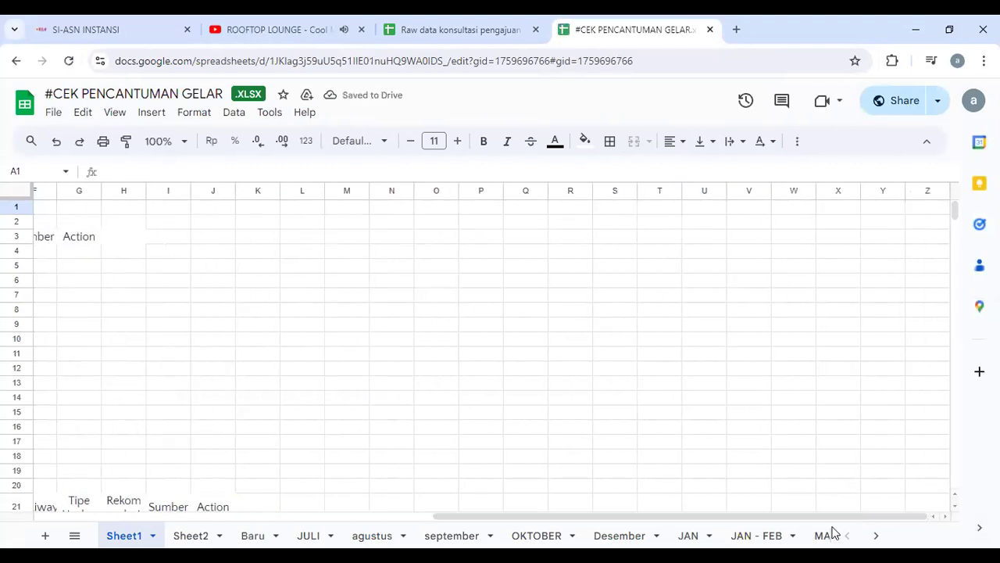
click(876, 535)
click(781, 536)
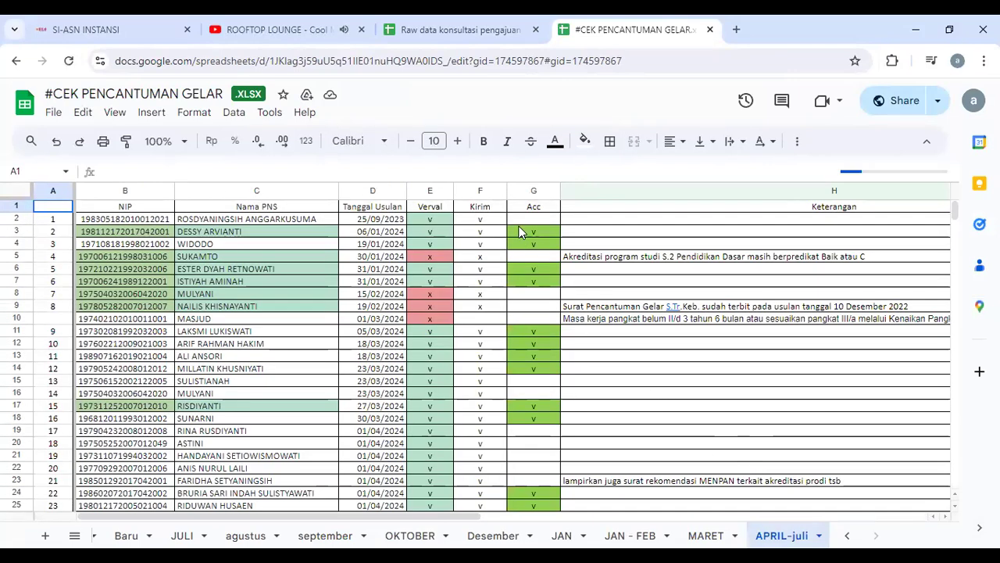
Step: Switch to the Raw data konsultasi pengajuan gelar akademik spreadsheet, reload it and examine the latest entries of Inbox Konsultasi
click(450, 35)
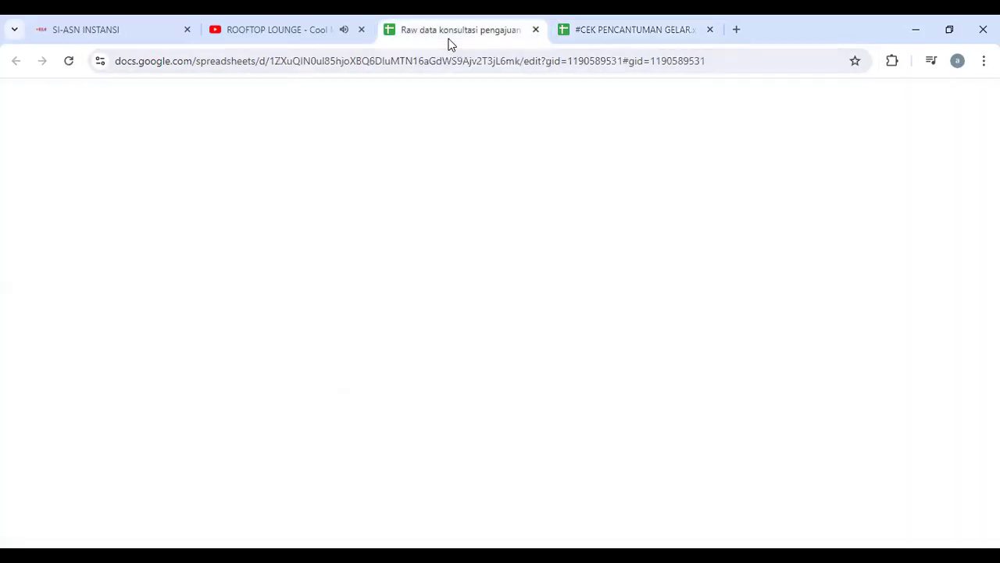
scroll(771, 395, down, 4)
scroll(770, 395, down, 2)
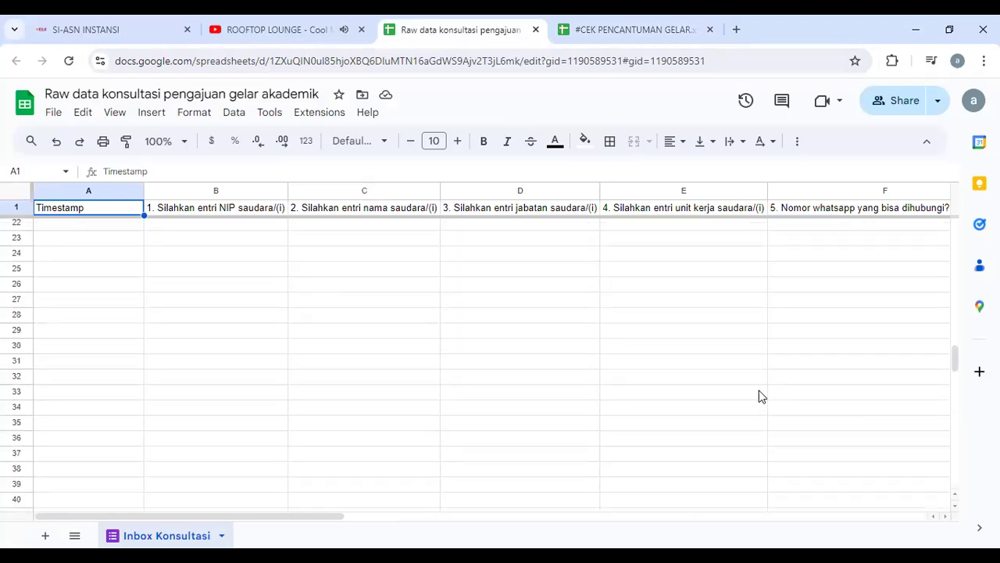
drag(303, 519, 864, 517)
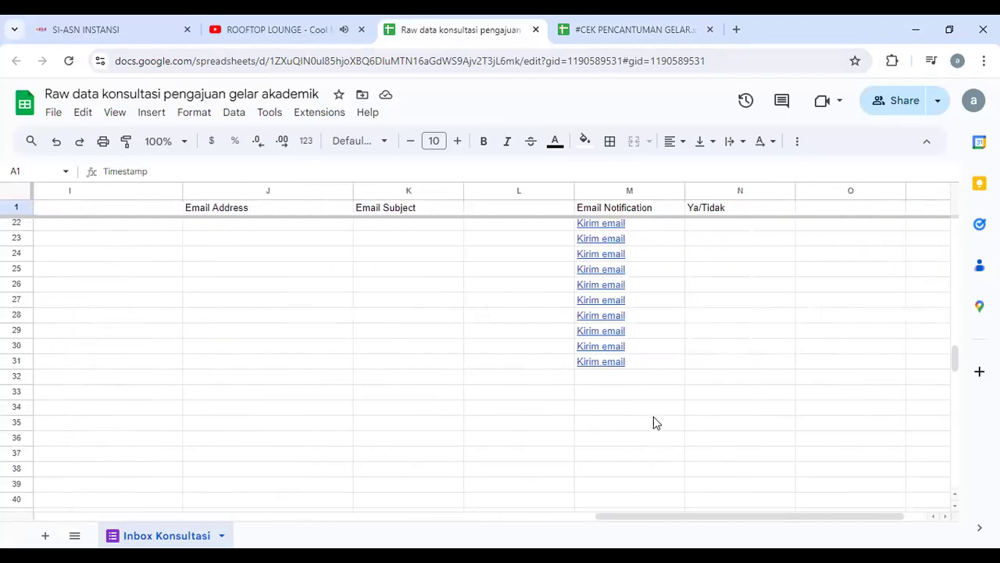
scroll(654, 418, up, 3)
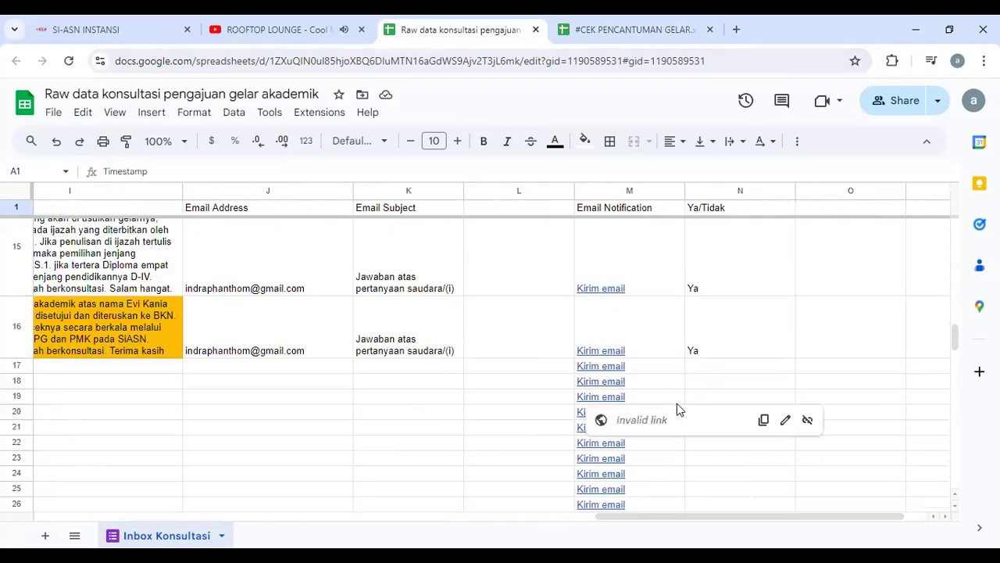
click(69, 60)
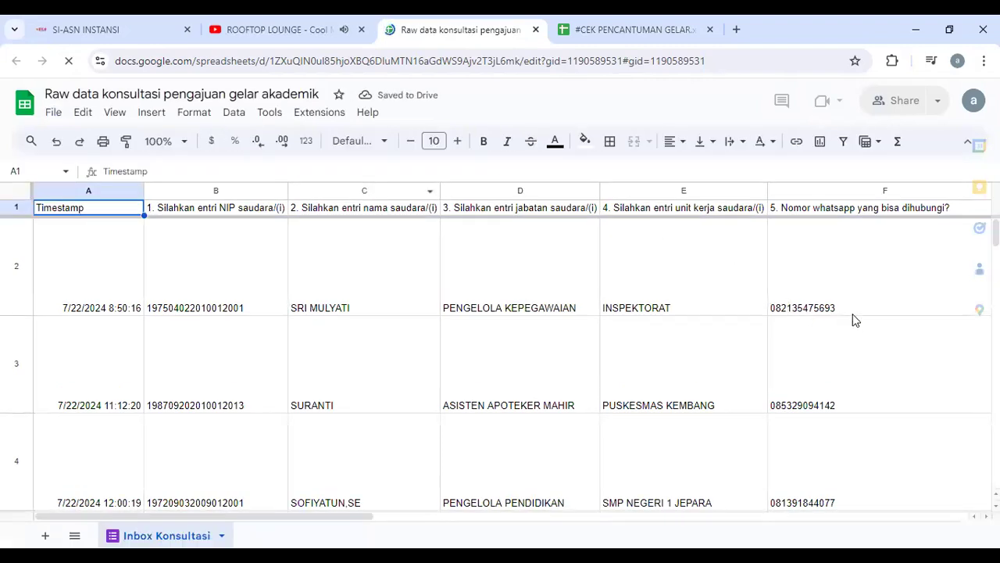
scroll(907, 336, down, 5)
scroll(907, 336, down, 5)
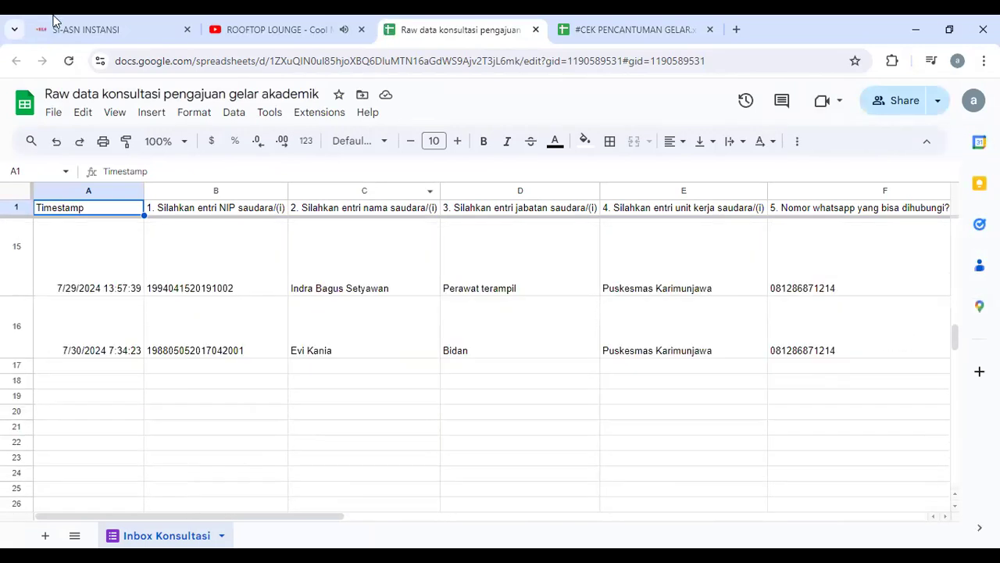
Step: Switch to SI-ASN Instansi and look through the Layanan Peremajaan operator and approval services
click(83, 30)
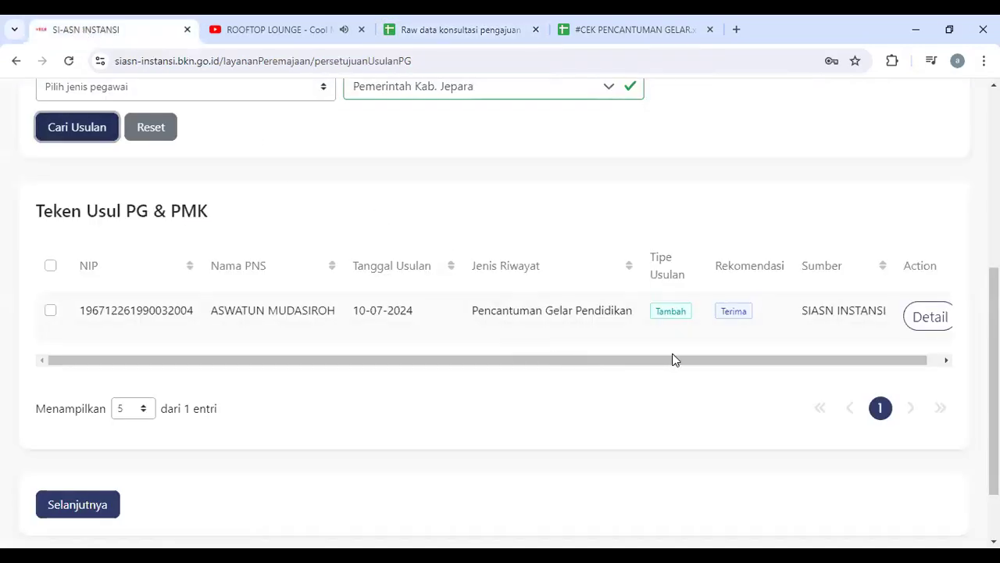
scroll(466, 198, up, 5)
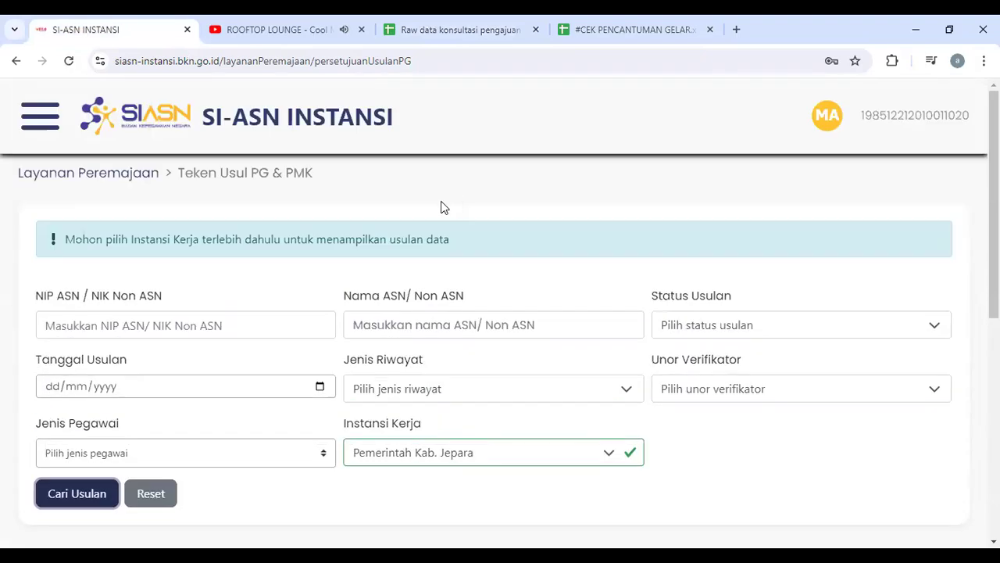
click(39, 127)
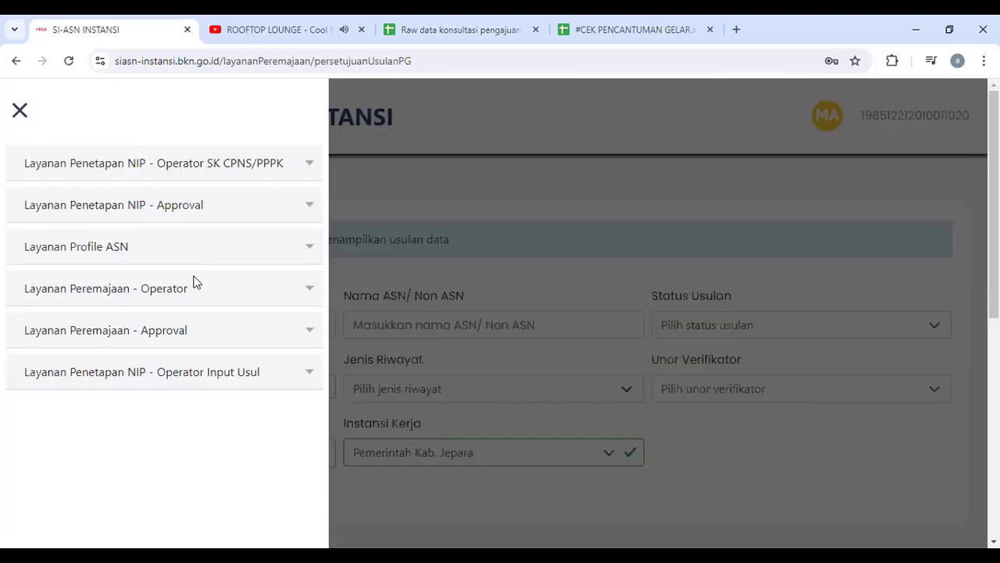
click(164, 299)
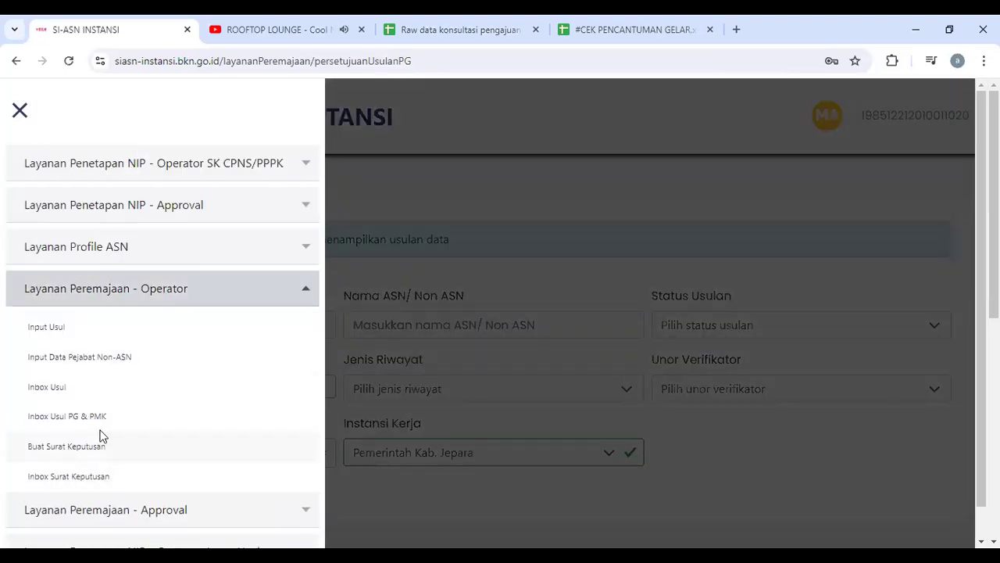
scroll(118, 448, down, 1)
click(154, 478)
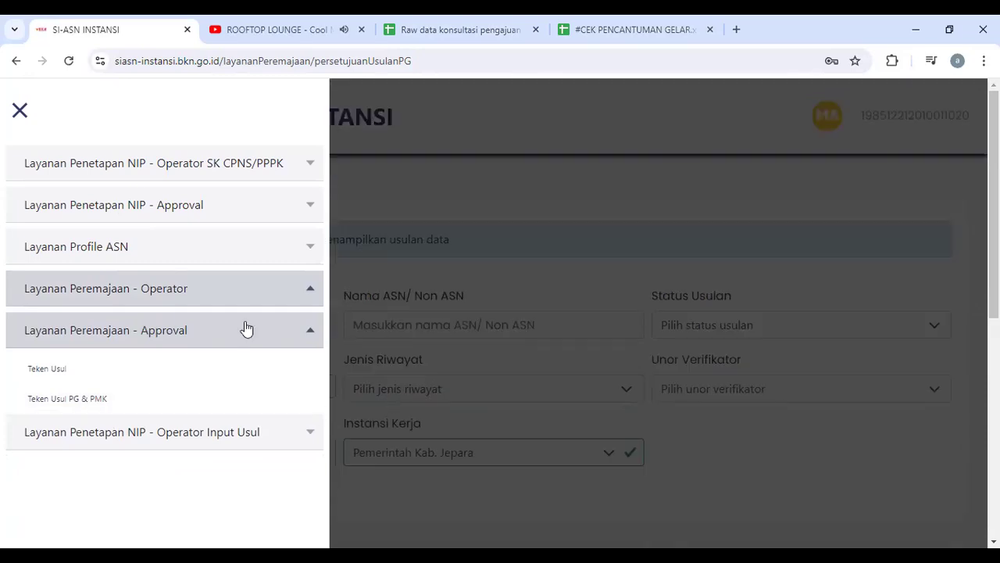
click(19, 110)
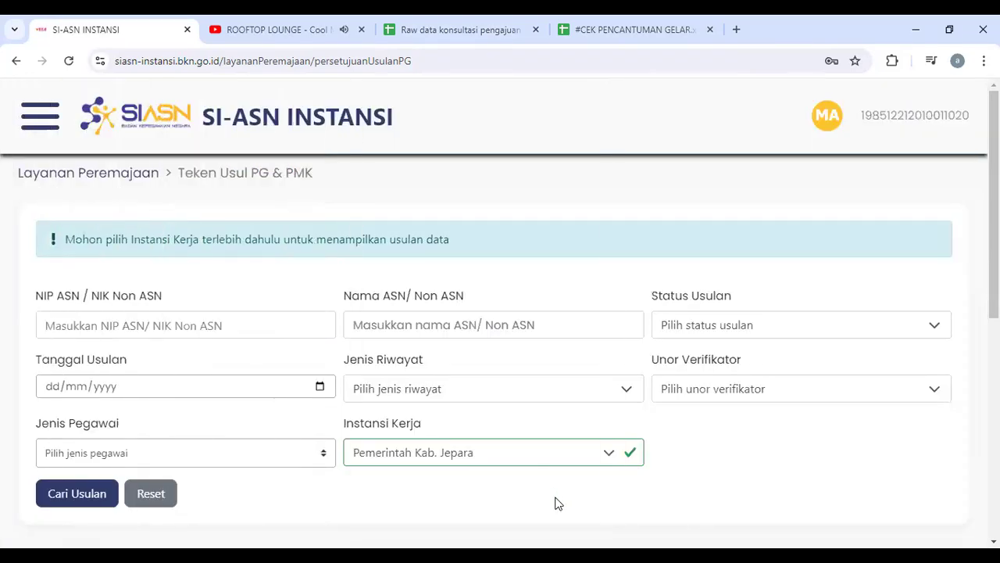
Step: Reset the Teken Usul PG & PMK filters and search the proposals with Instansi Kerja set to Pemerintah Kab. Jepara
click(562, 454)
click(173, 499)
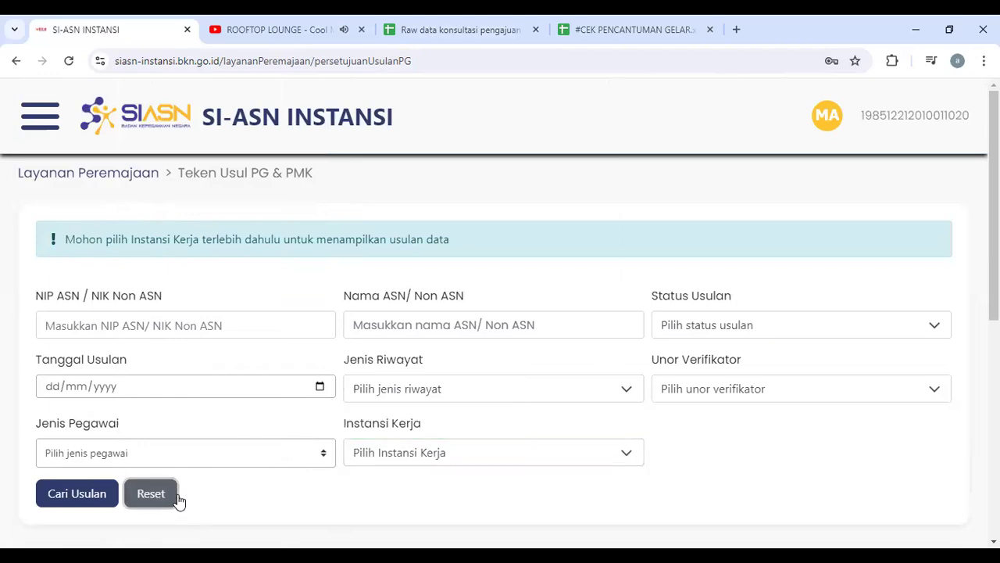
click(522, 457)
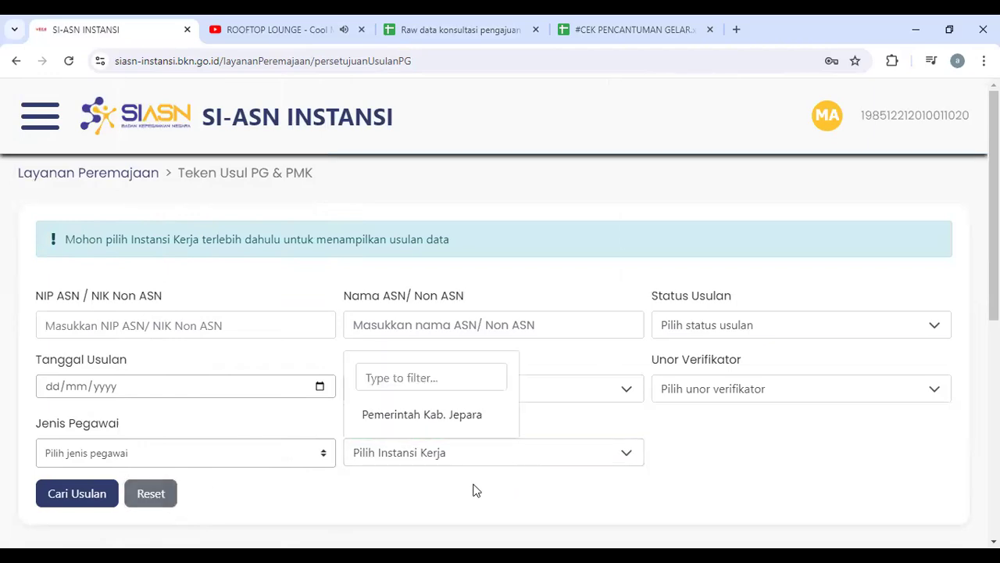
click(456, 415)
click(89, 501)
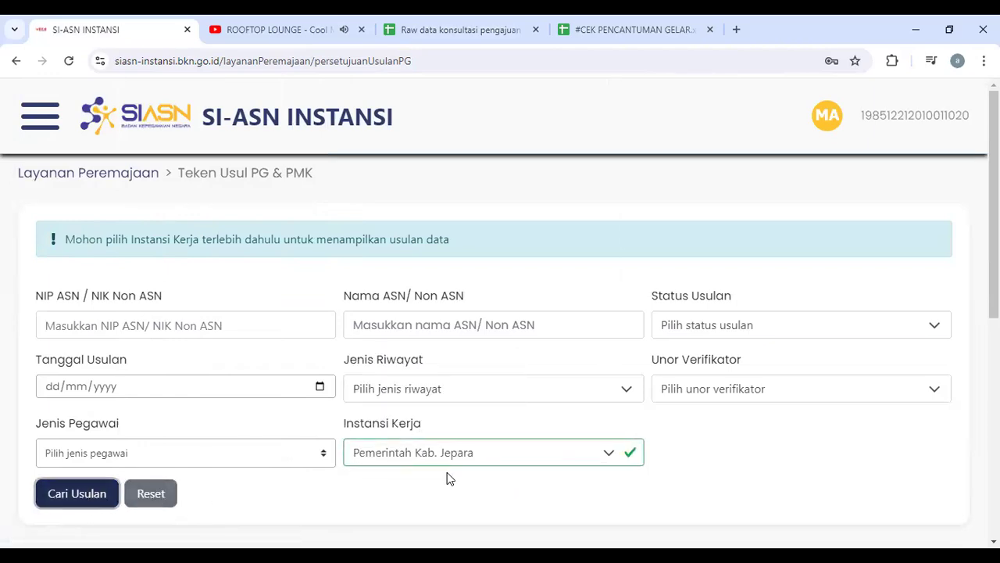
scroll(450, 475, down, 4)
drag(474, 432, 432, 435)
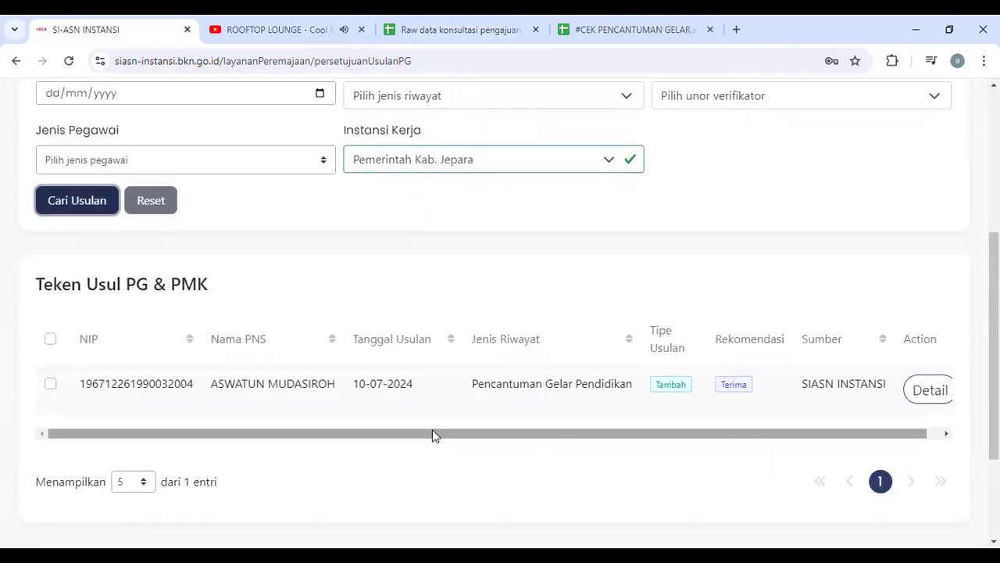
drag(678, 434, 657, 422)
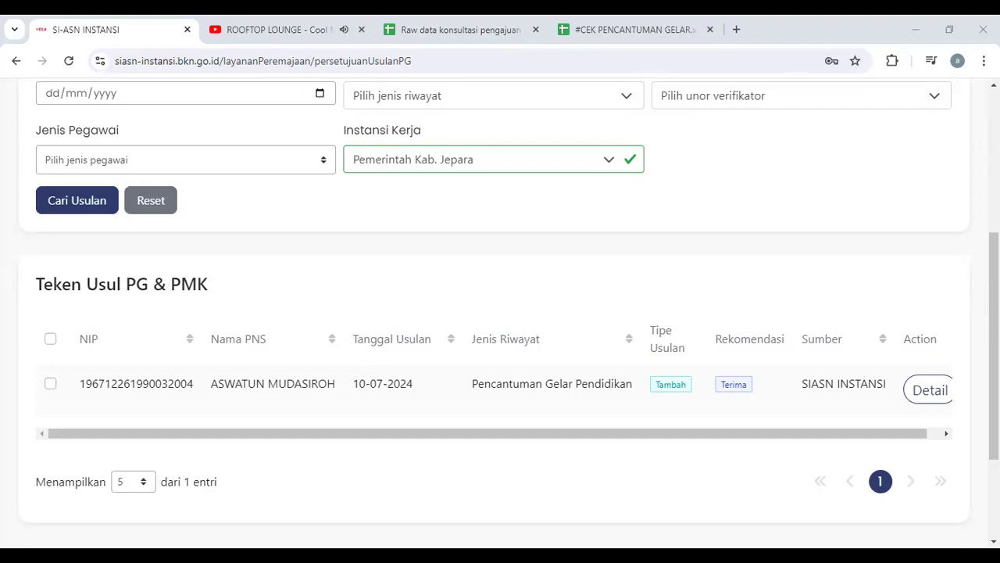
key(alt+Tab)
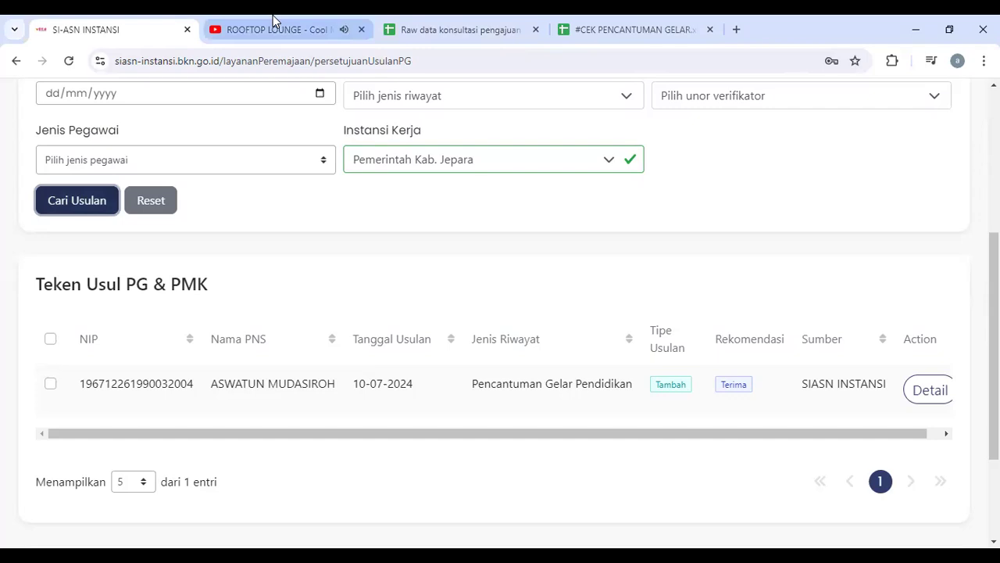
click(275, 28)
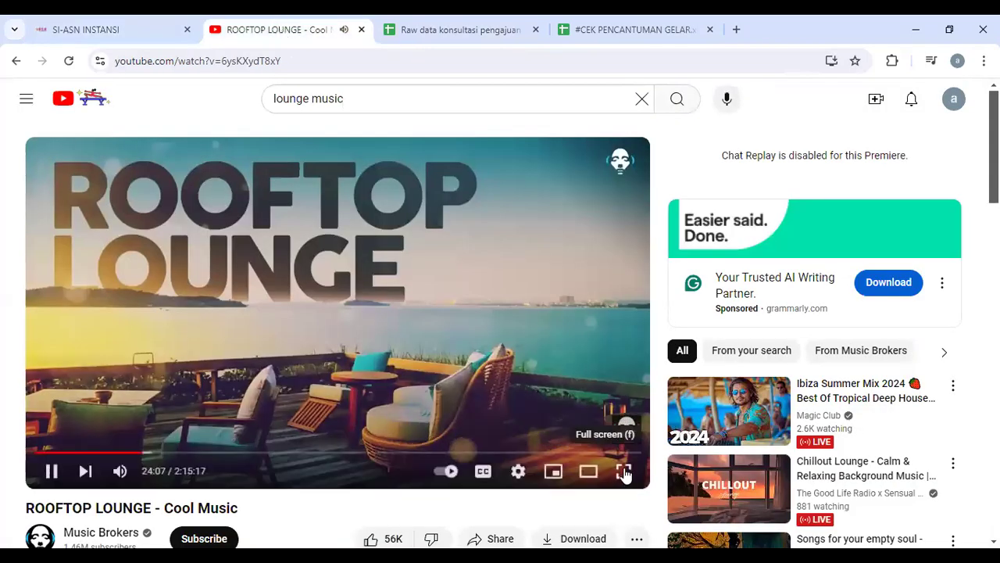
double_click(529, 322)
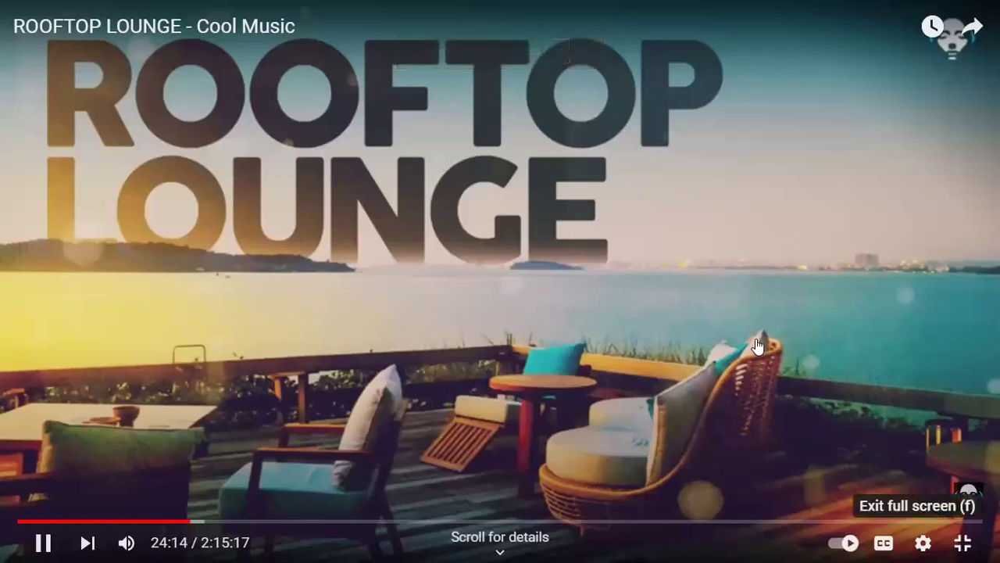
click(964, 543)
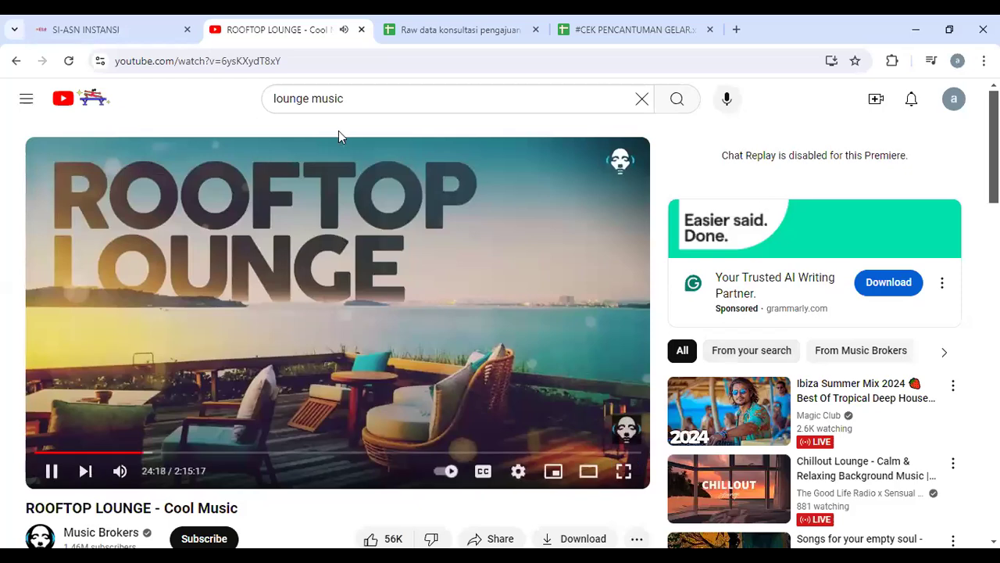
Step: Return to SI-ASN Instansi and review the proposal list and search filters of Teken Usul PG & PMK
click(86, 32)
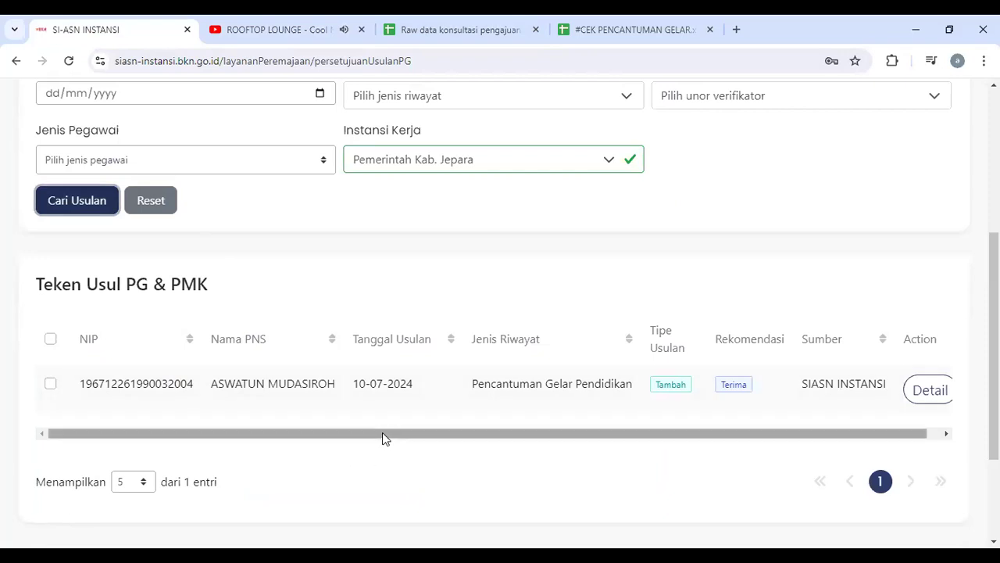
drag(382, 430, 429, 436)
scroll(296, 368, up, 1)
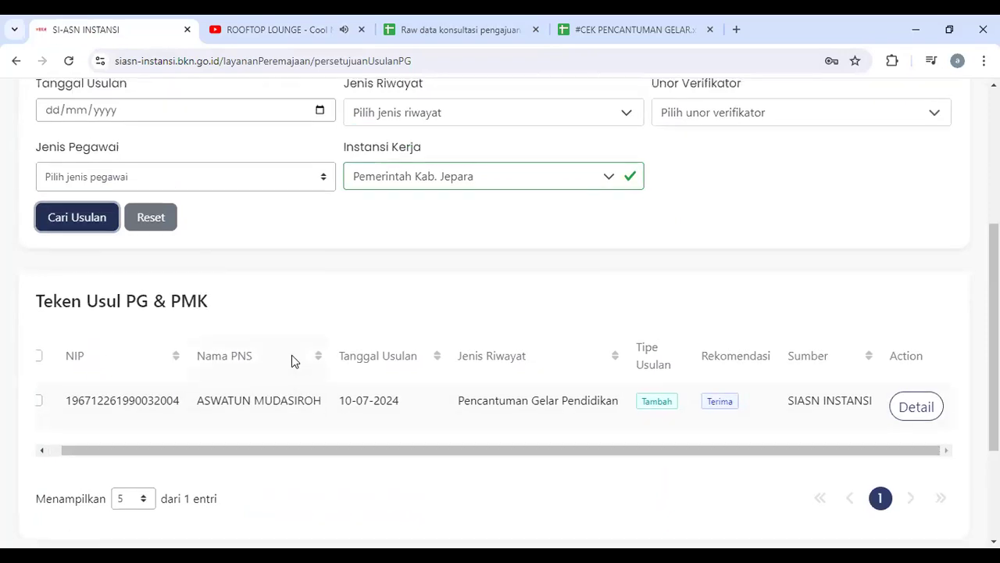
scroll(291, 355, up, 5)
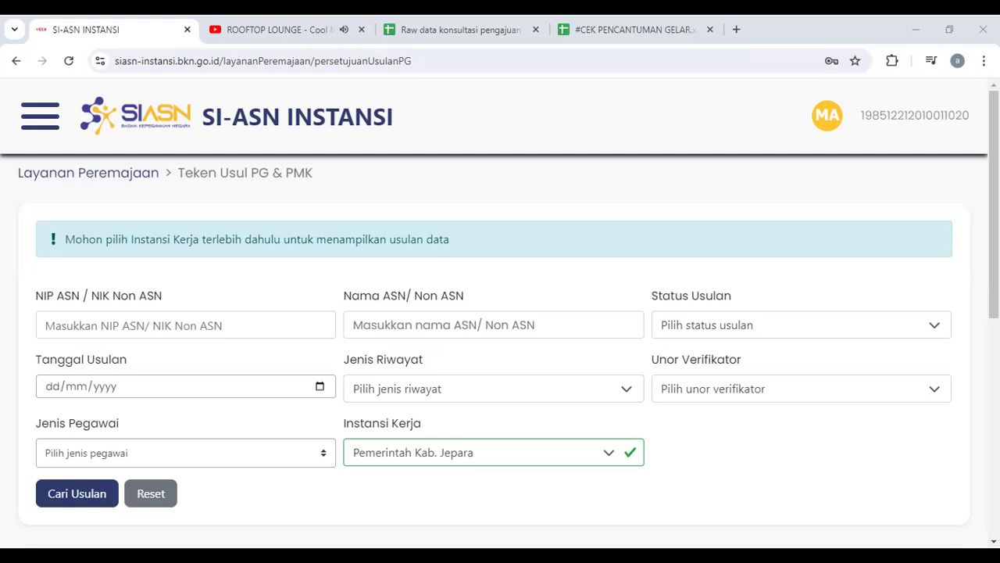
Step: Switch to YouTube and show the ROOFTOP LOUNGE music video in full screen
click(312, 33)
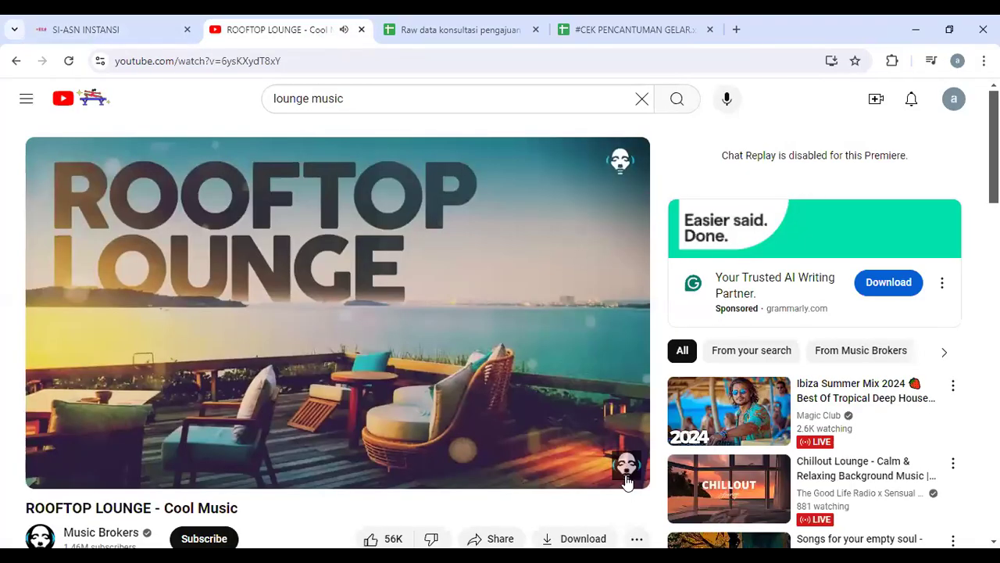
double_click(531, 364)
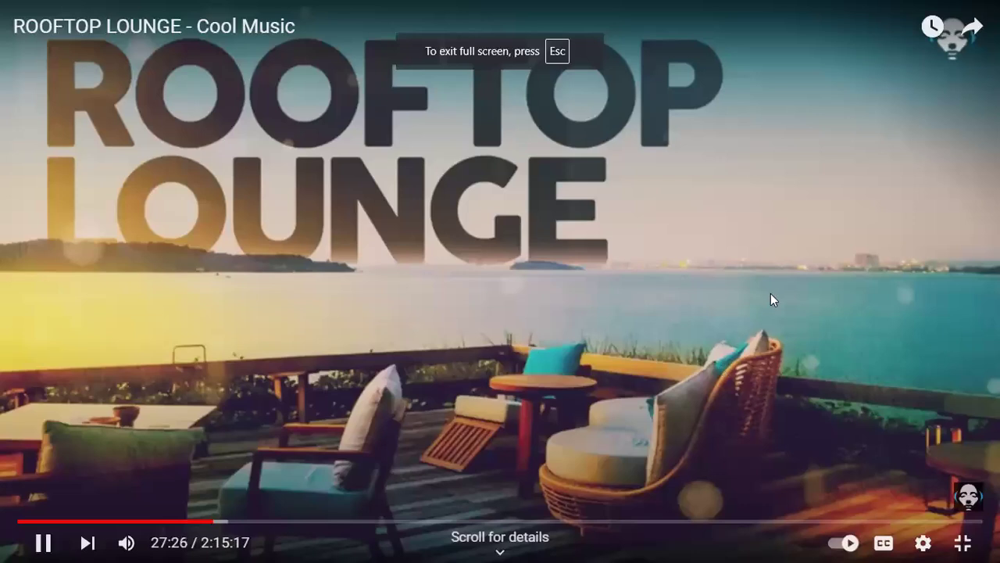